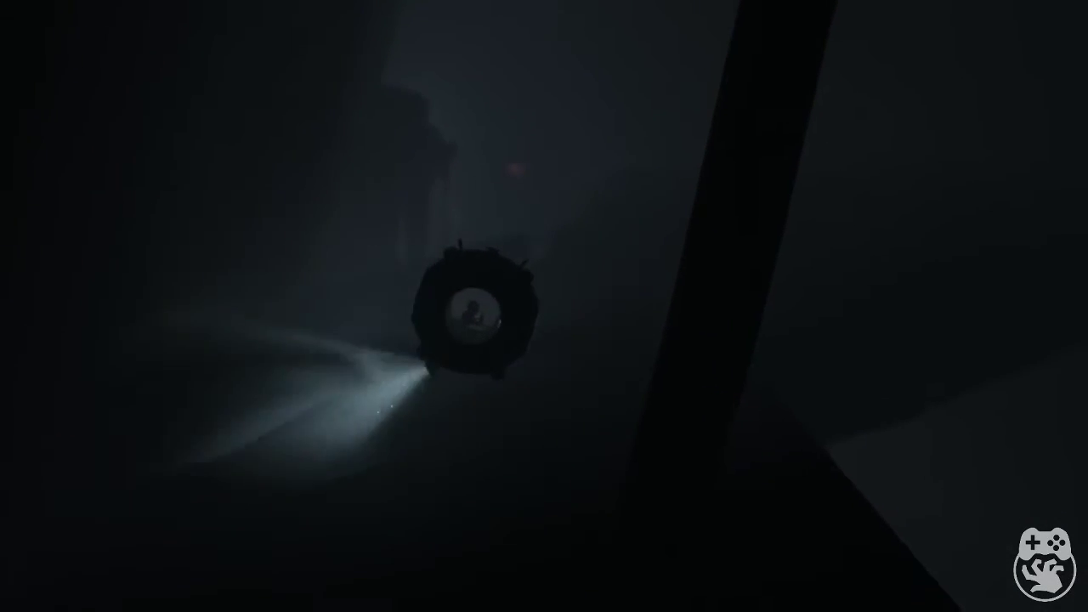
key(Left)
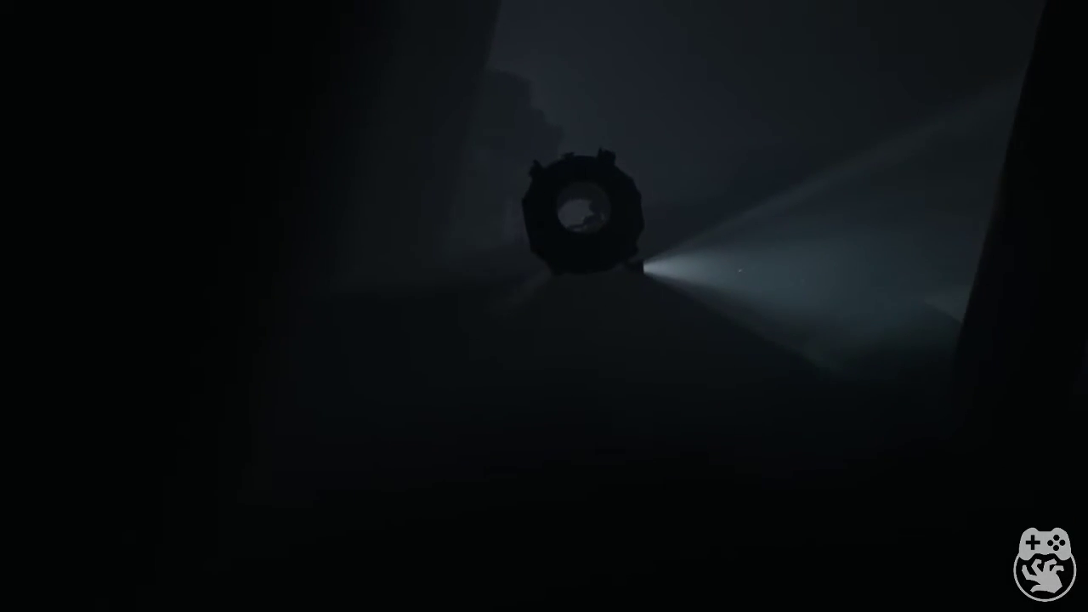
key(Right)
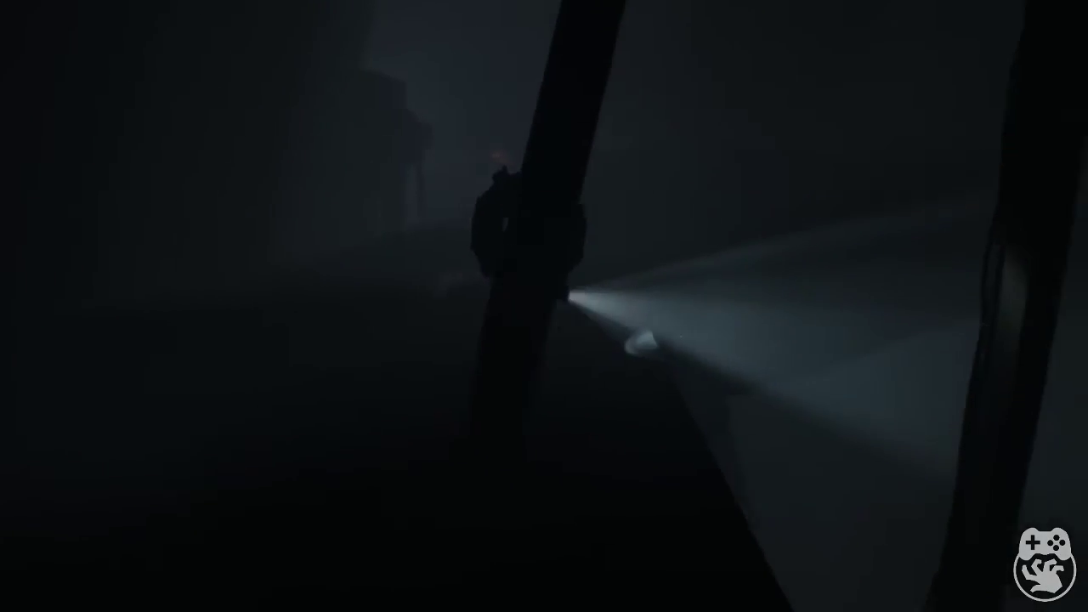
key(Right)
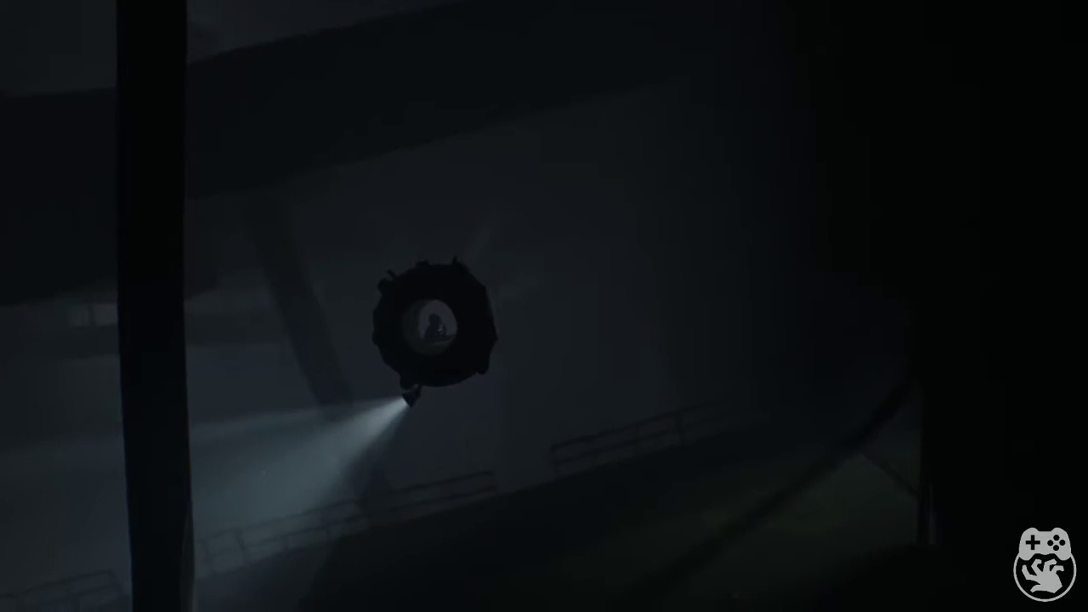
key(Left)
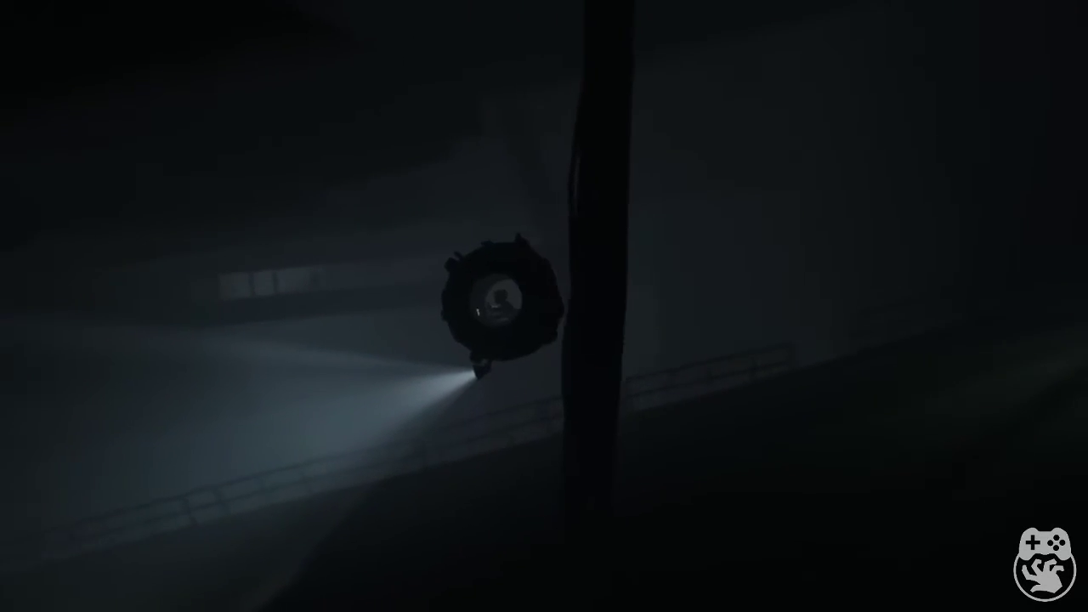
key(Left)
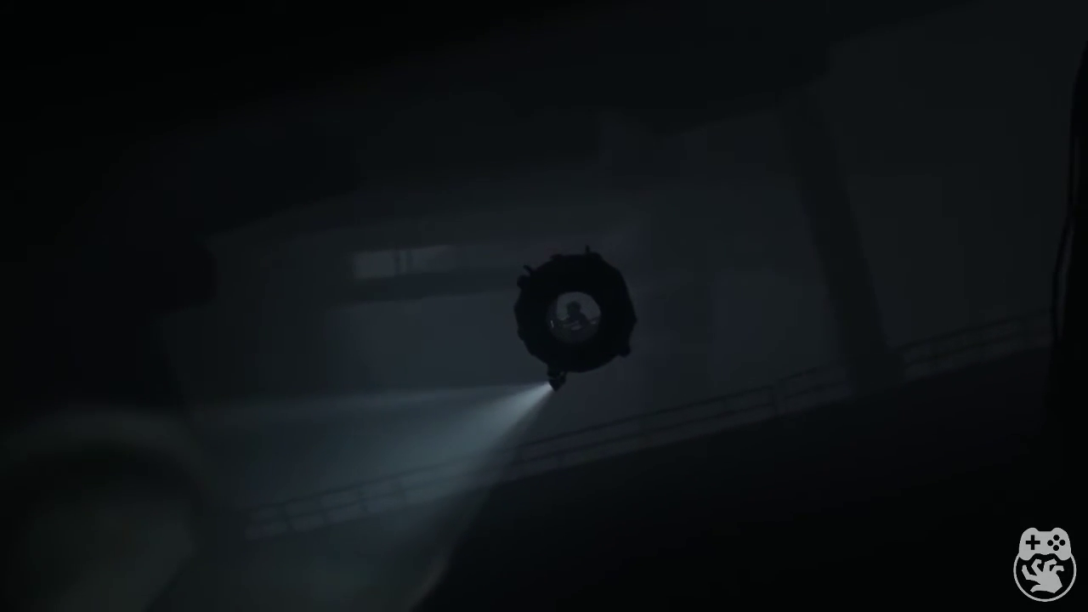
key(Right)
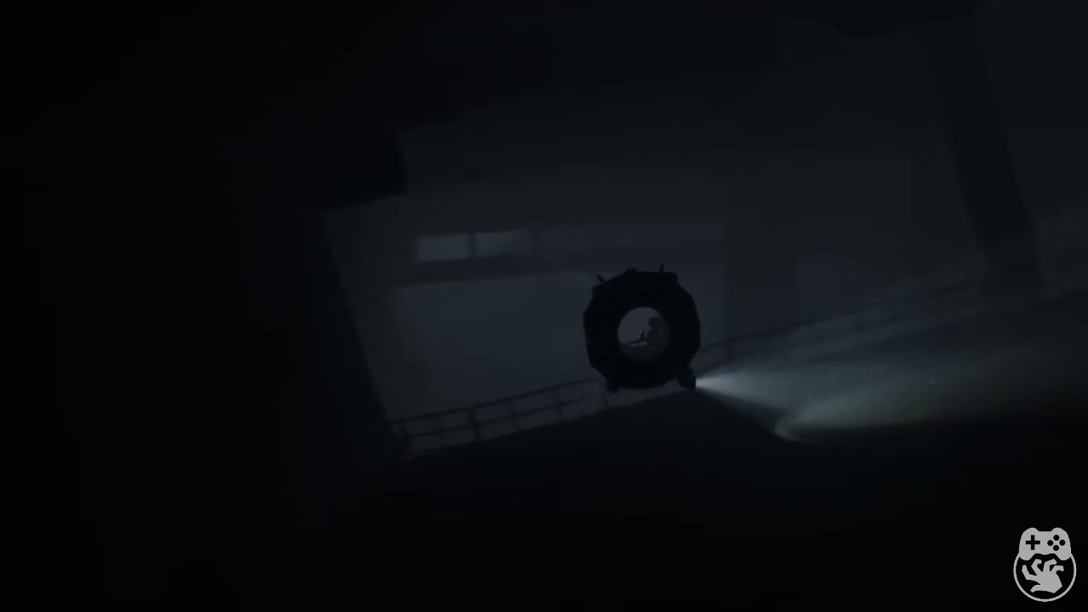
key(Right)
key(Right)
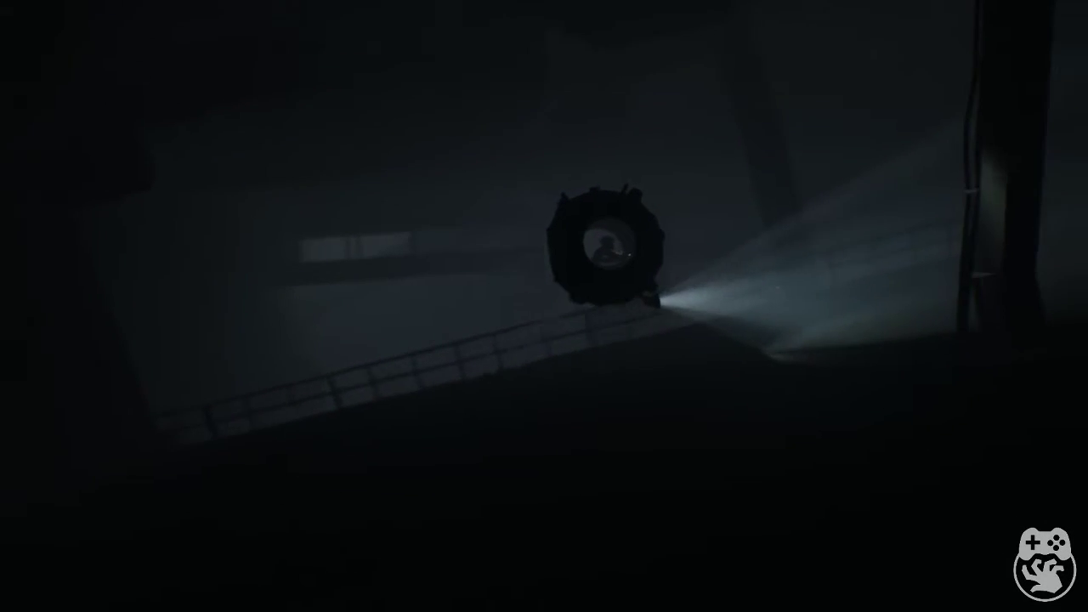
key(Right)
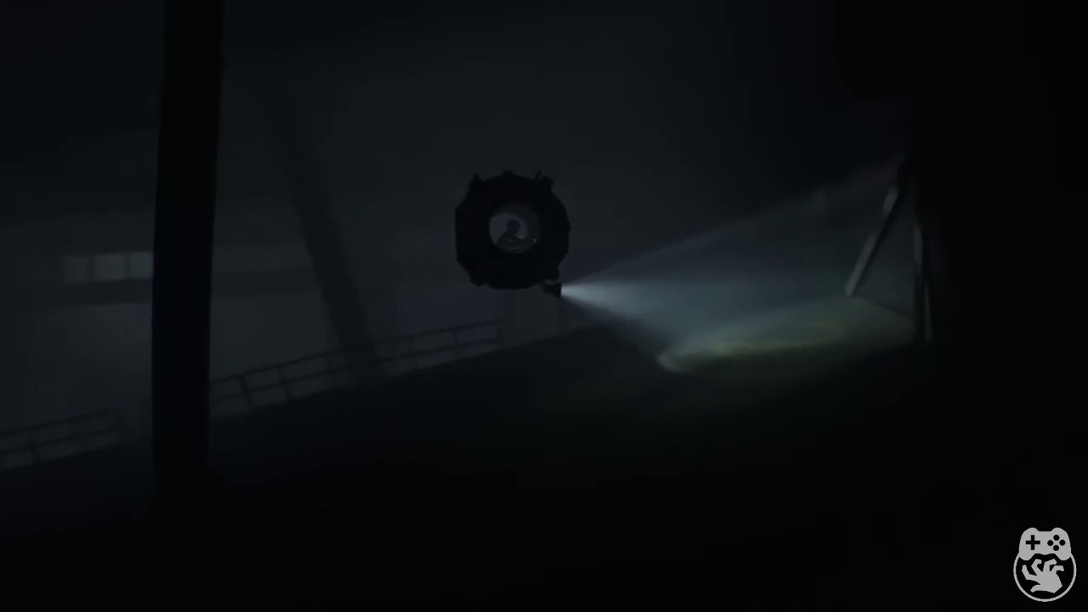
key(Right)
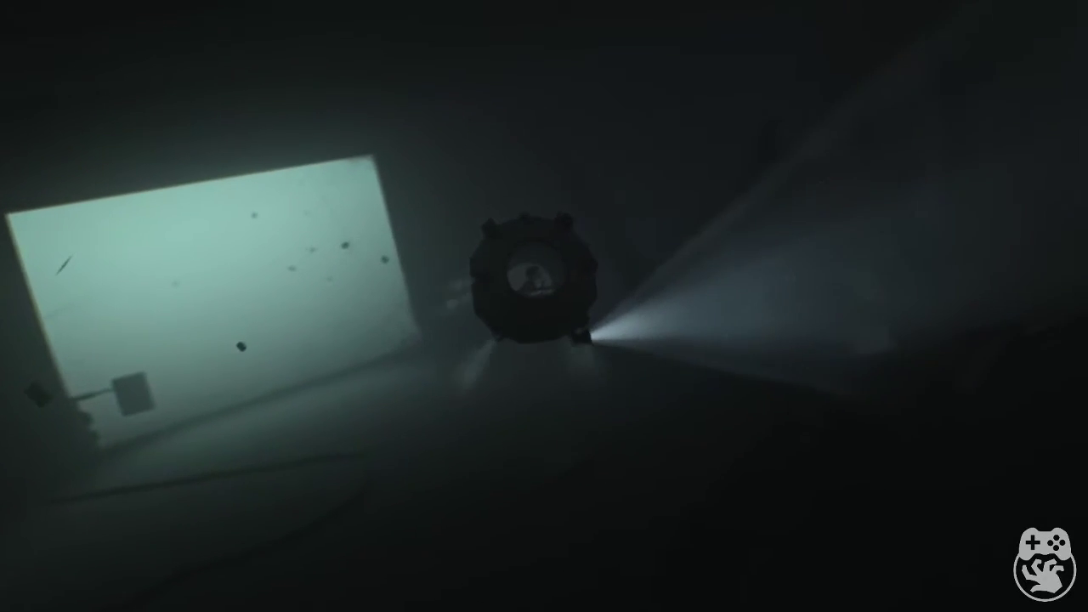
key(Right)
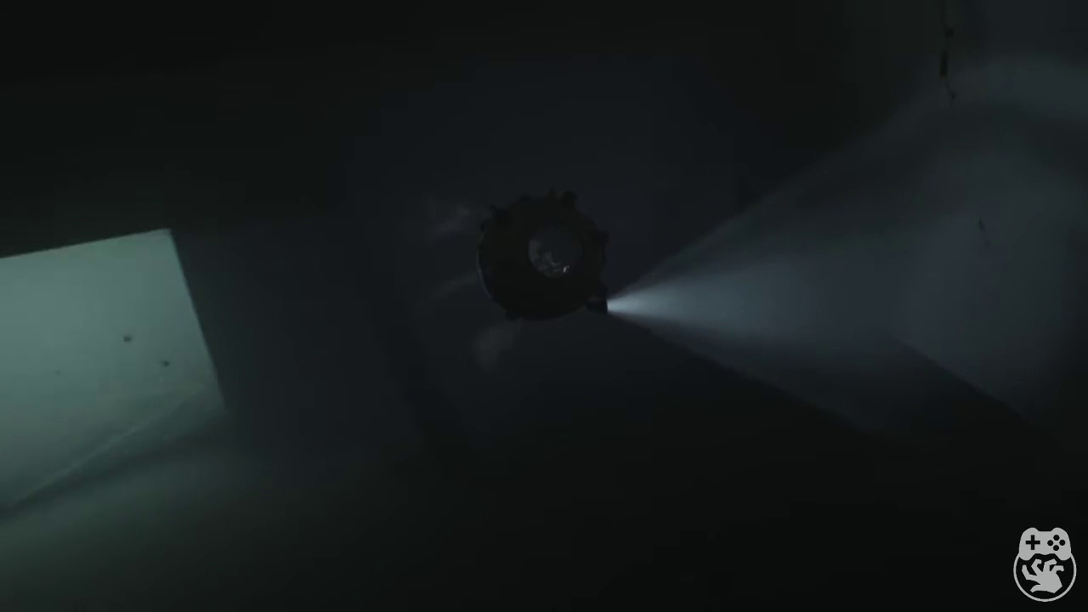
key(Right)
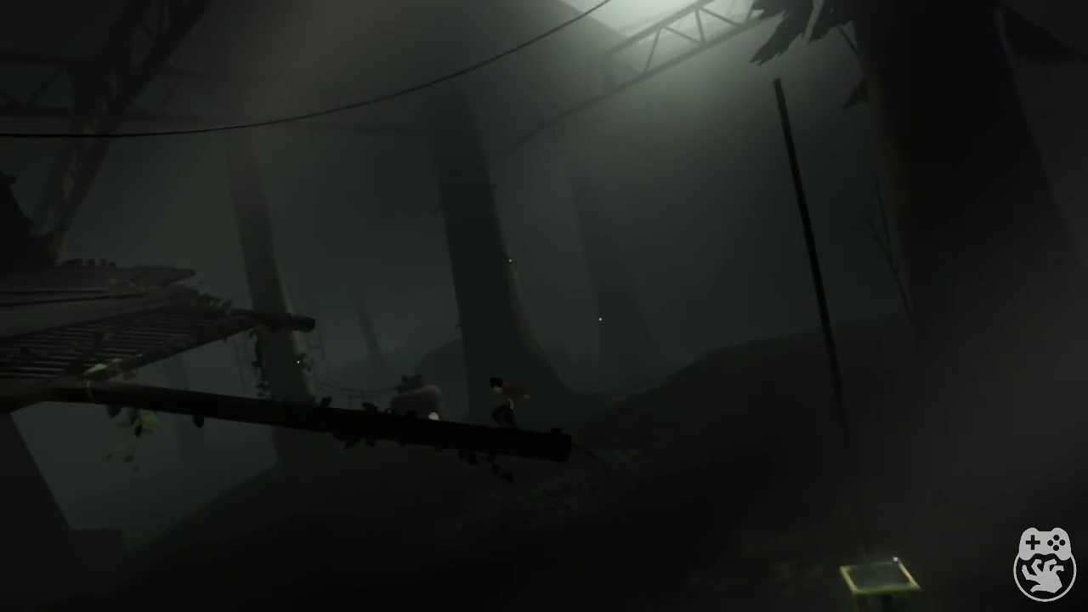
key(Right)
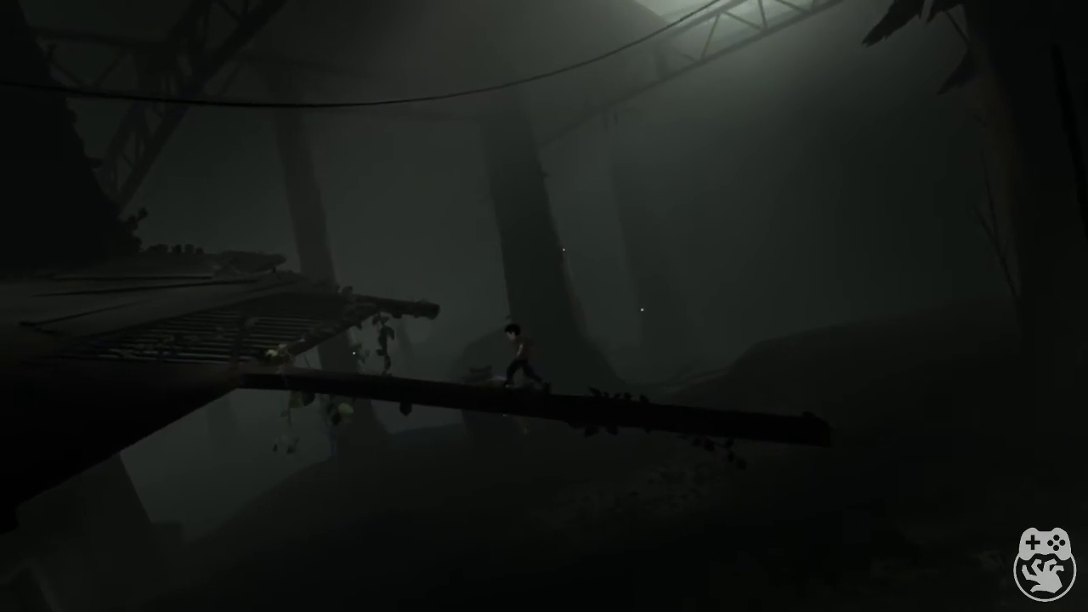
key(Left)
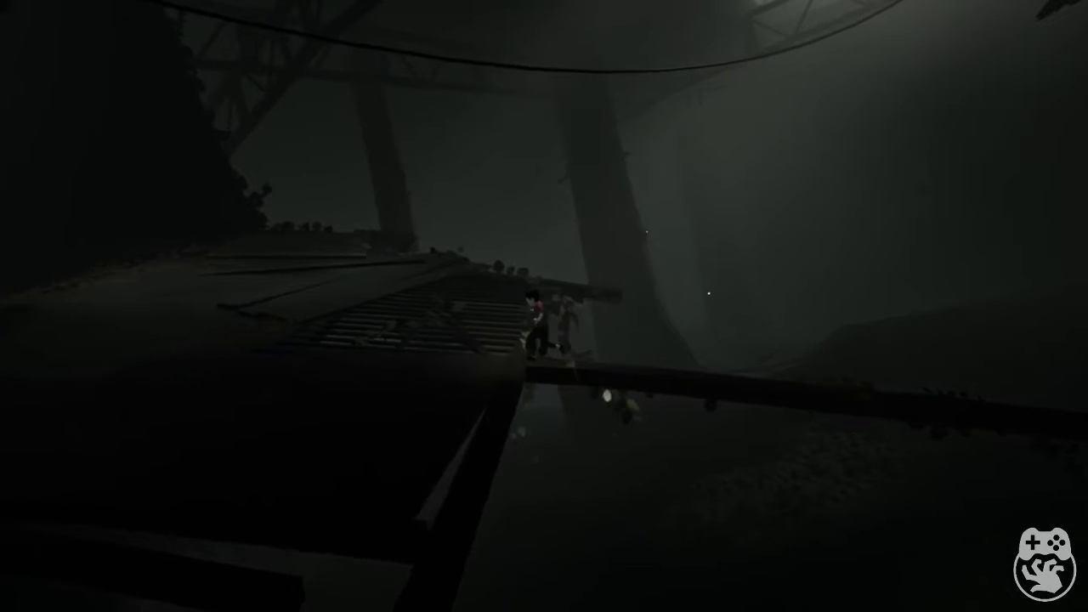
key(Left)
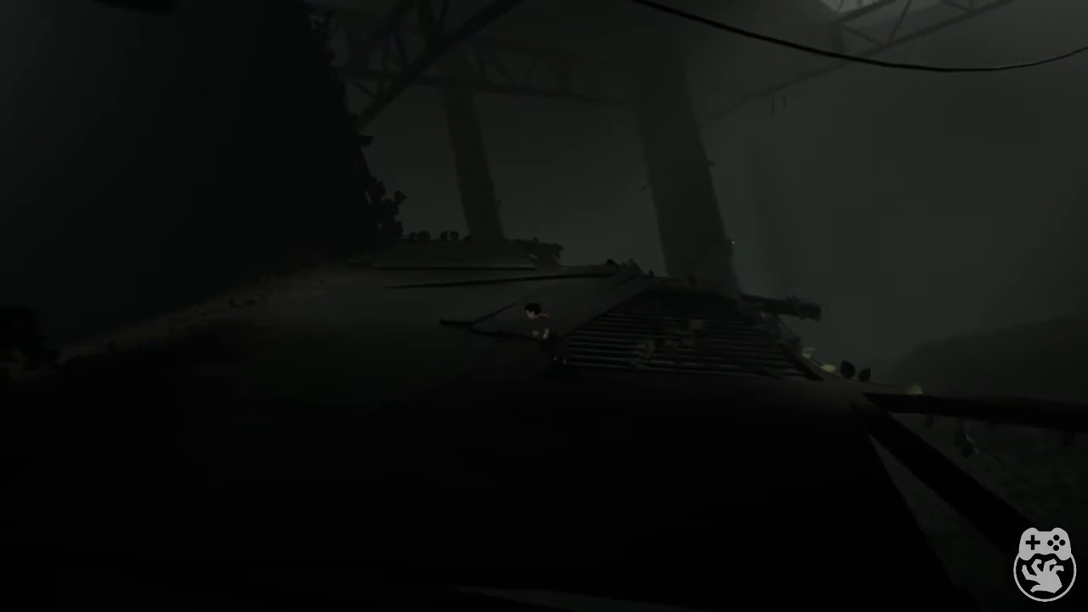
key(Left)
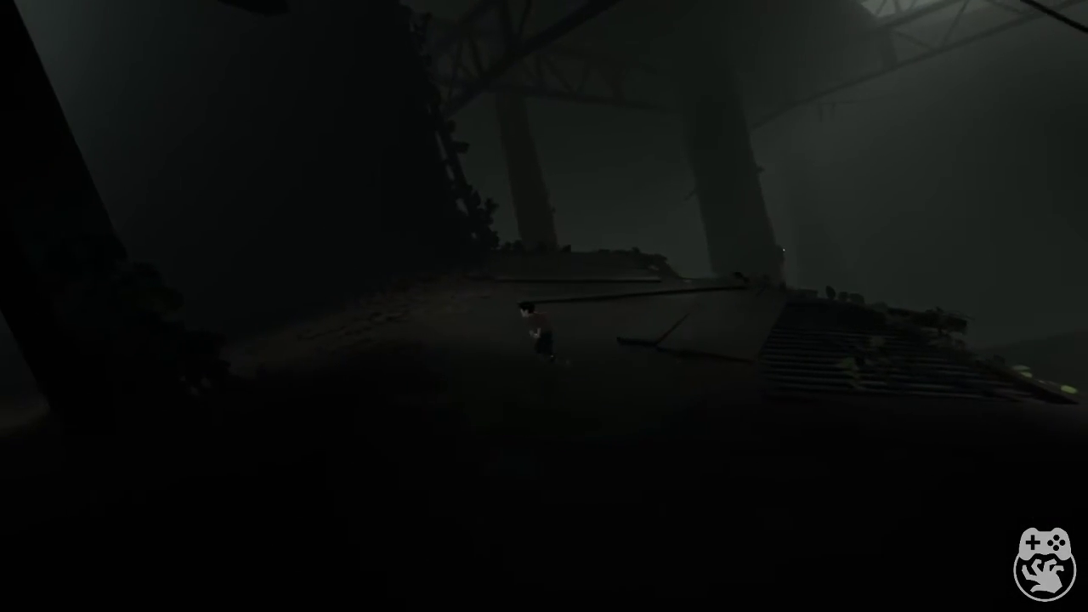
key(Left)
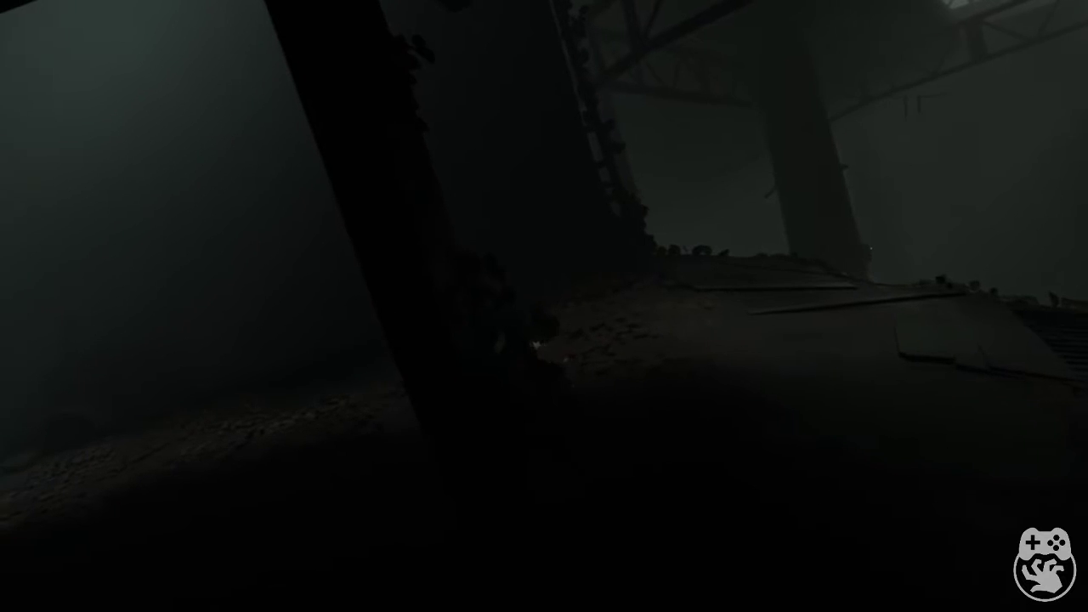
key(Left)
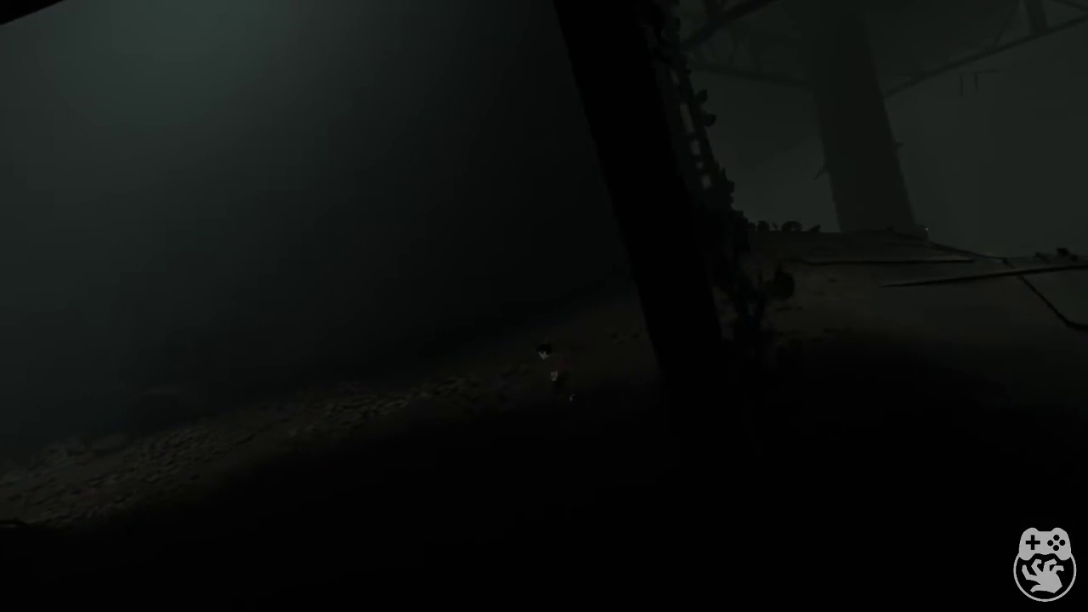